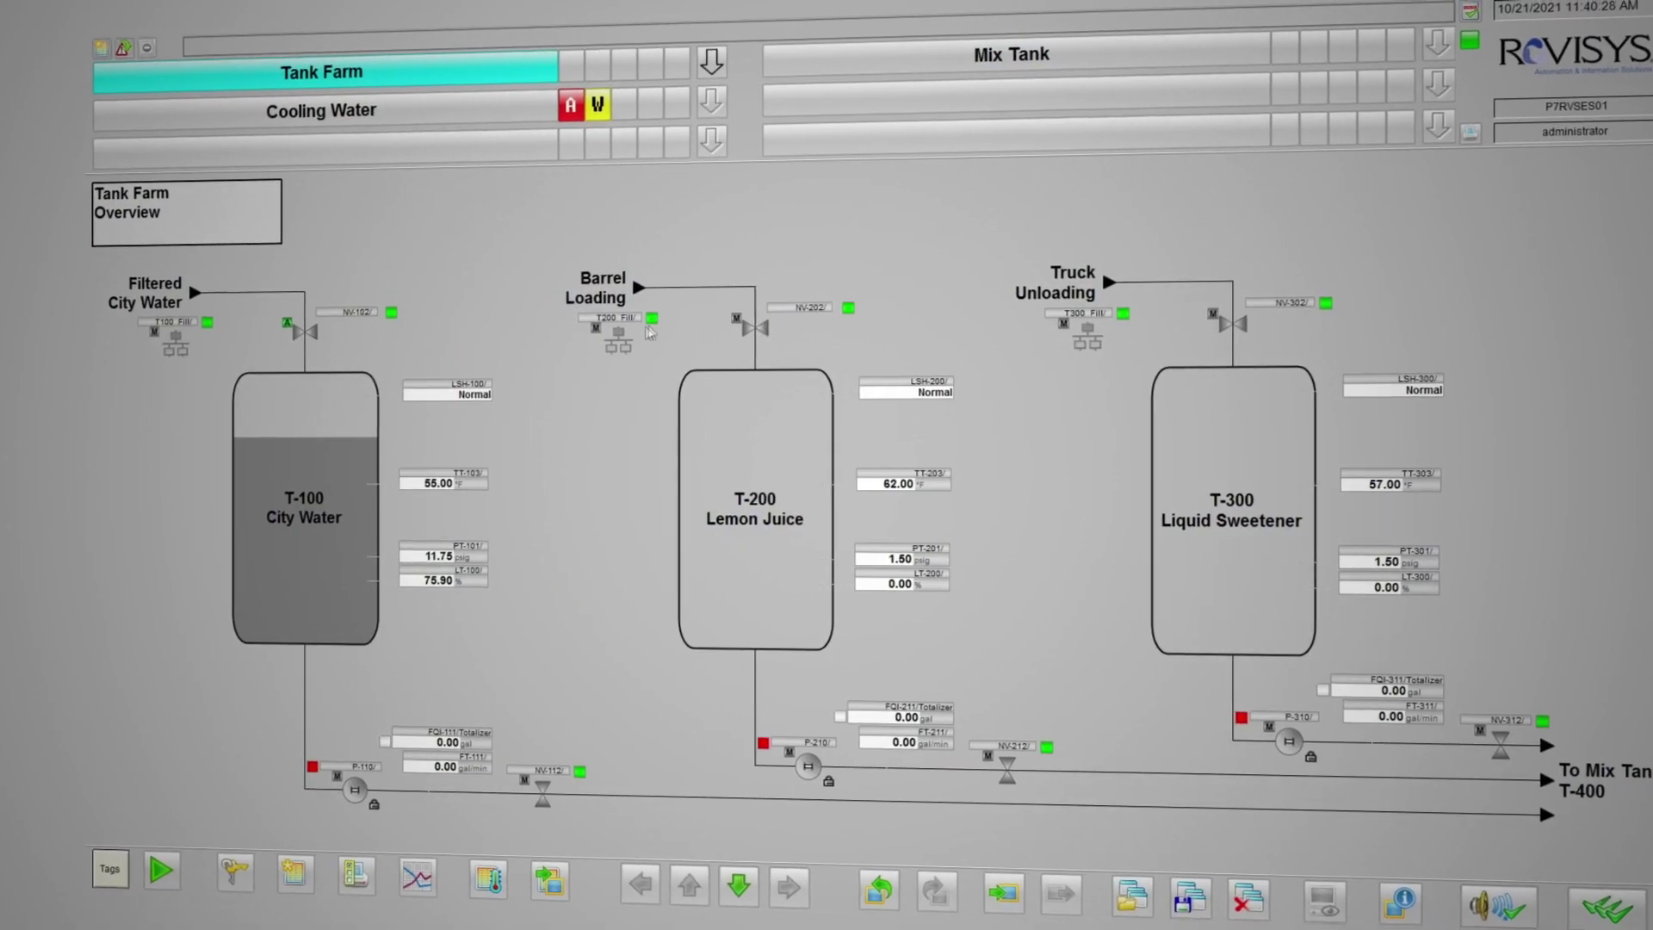
Step: Enter a FillAmt of 50 on the T200 Fill block and confirm the sequence start
click(625, 334)
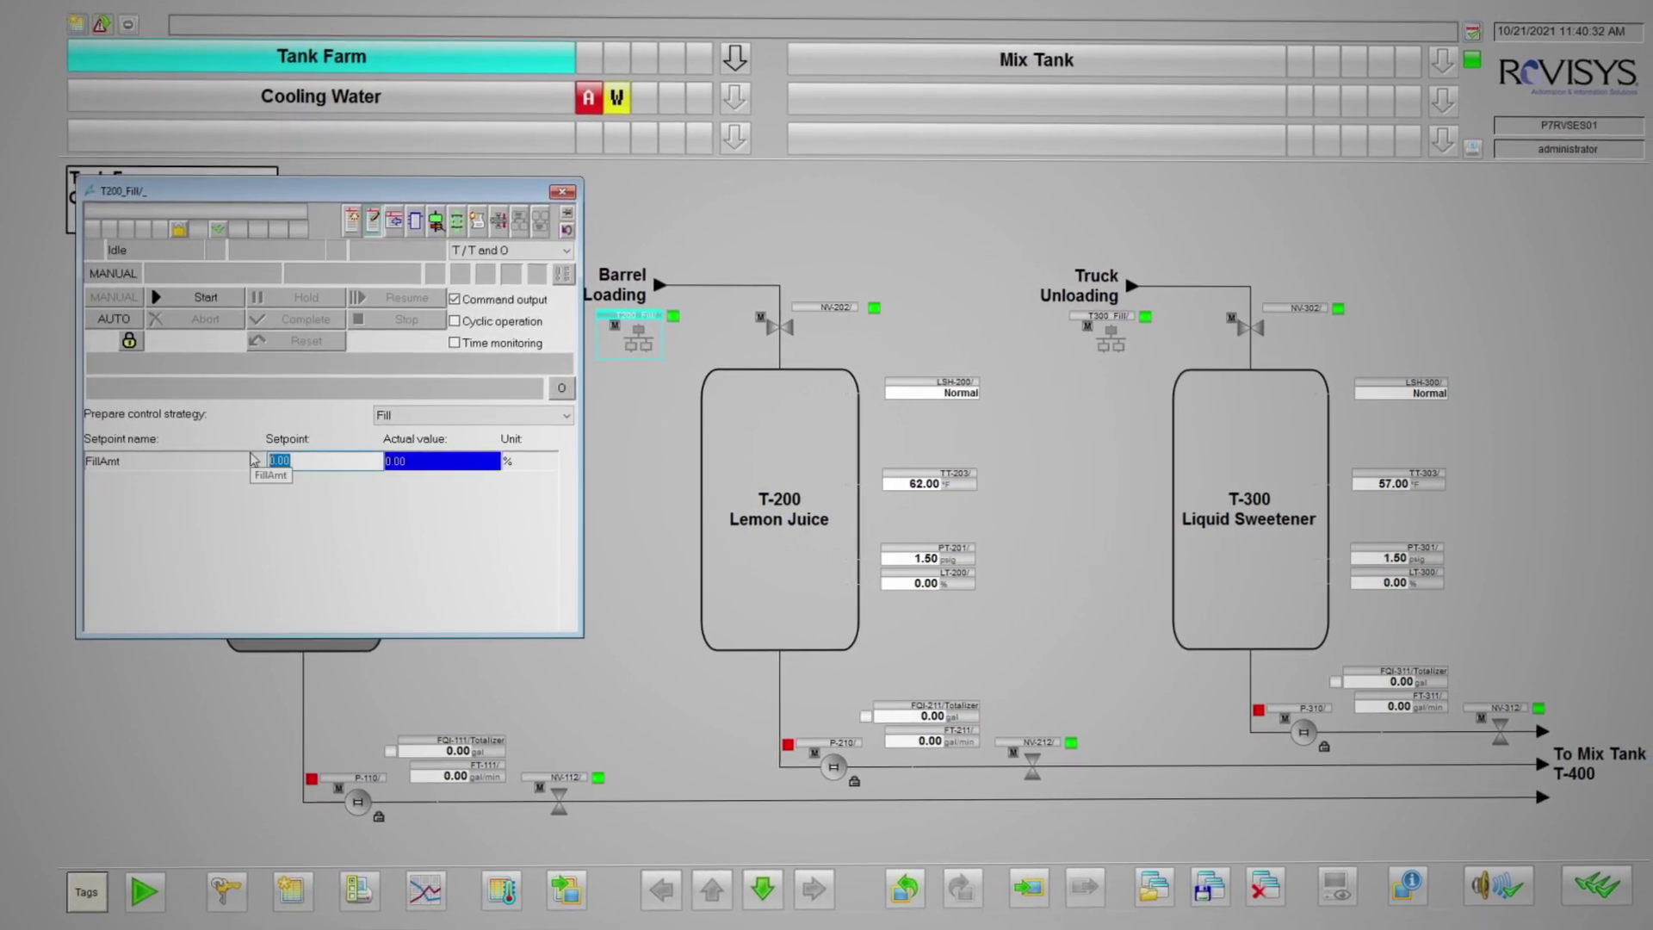
text(50)
key(Return)
key(Return)
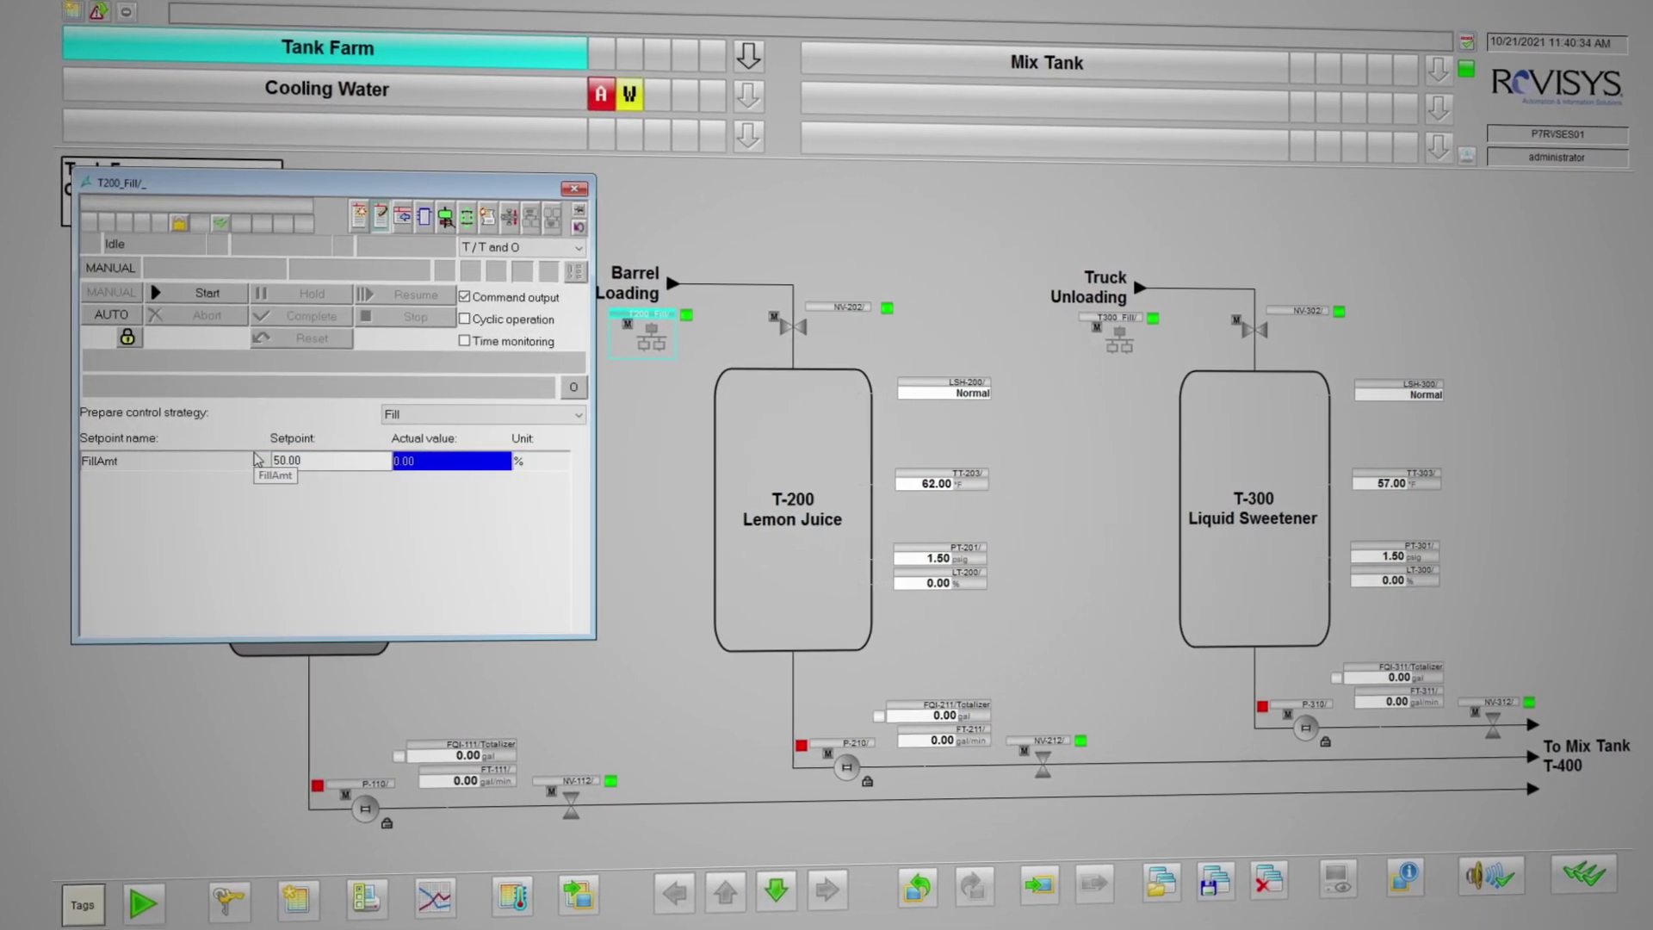
click(207, 293)
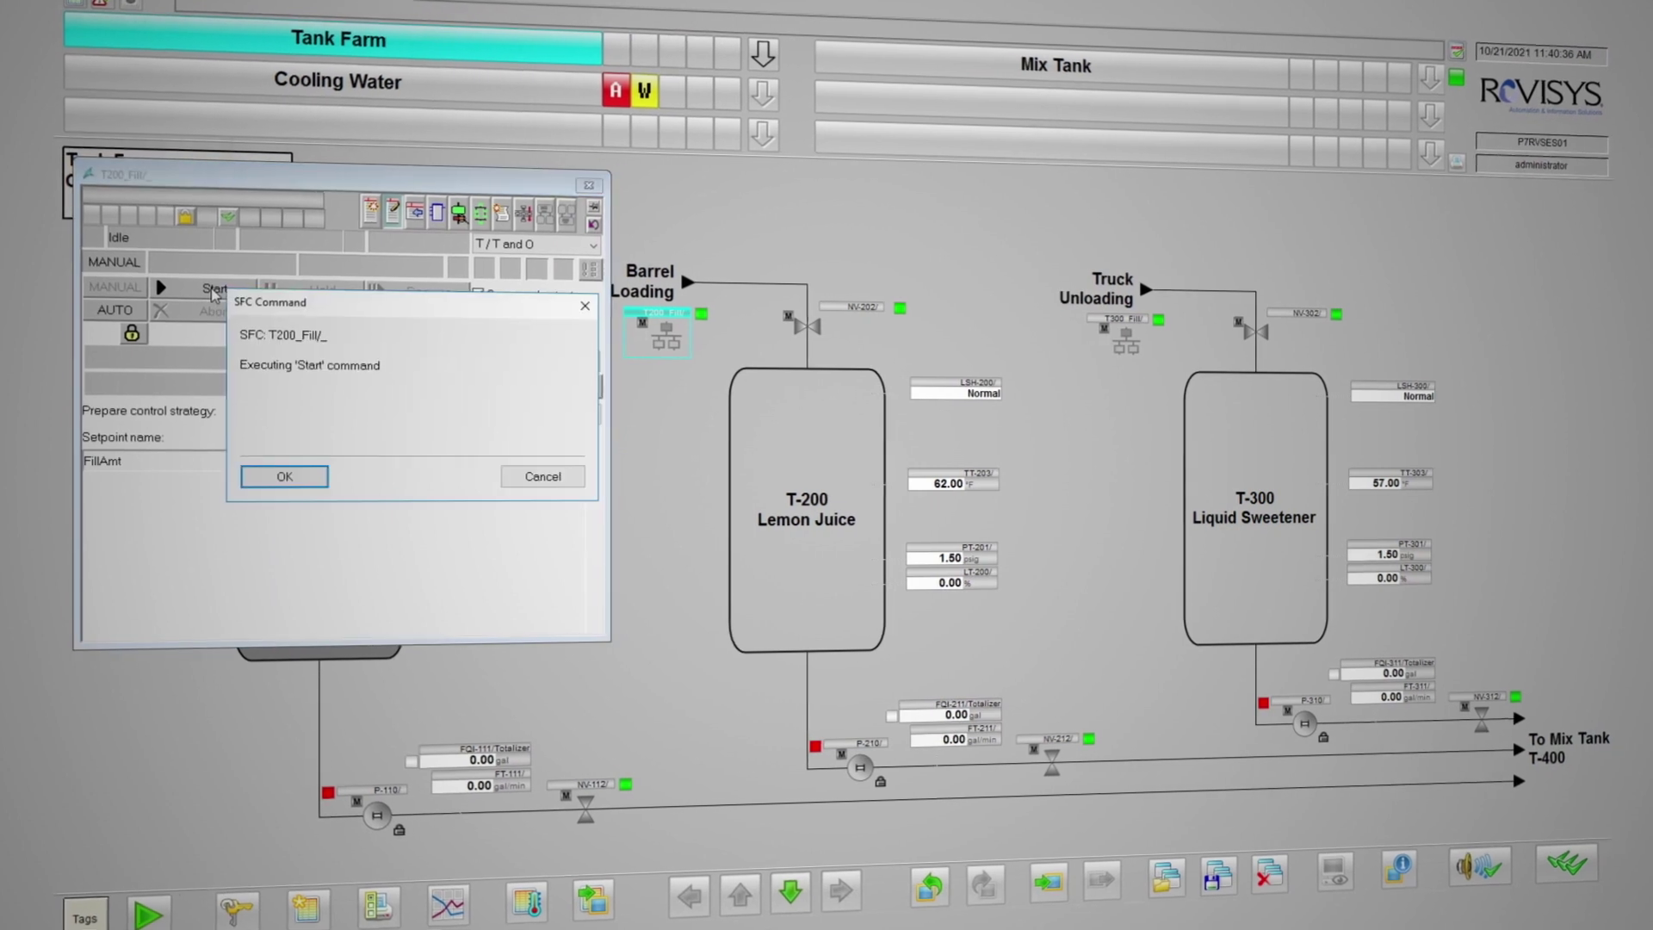
click(265, 474)
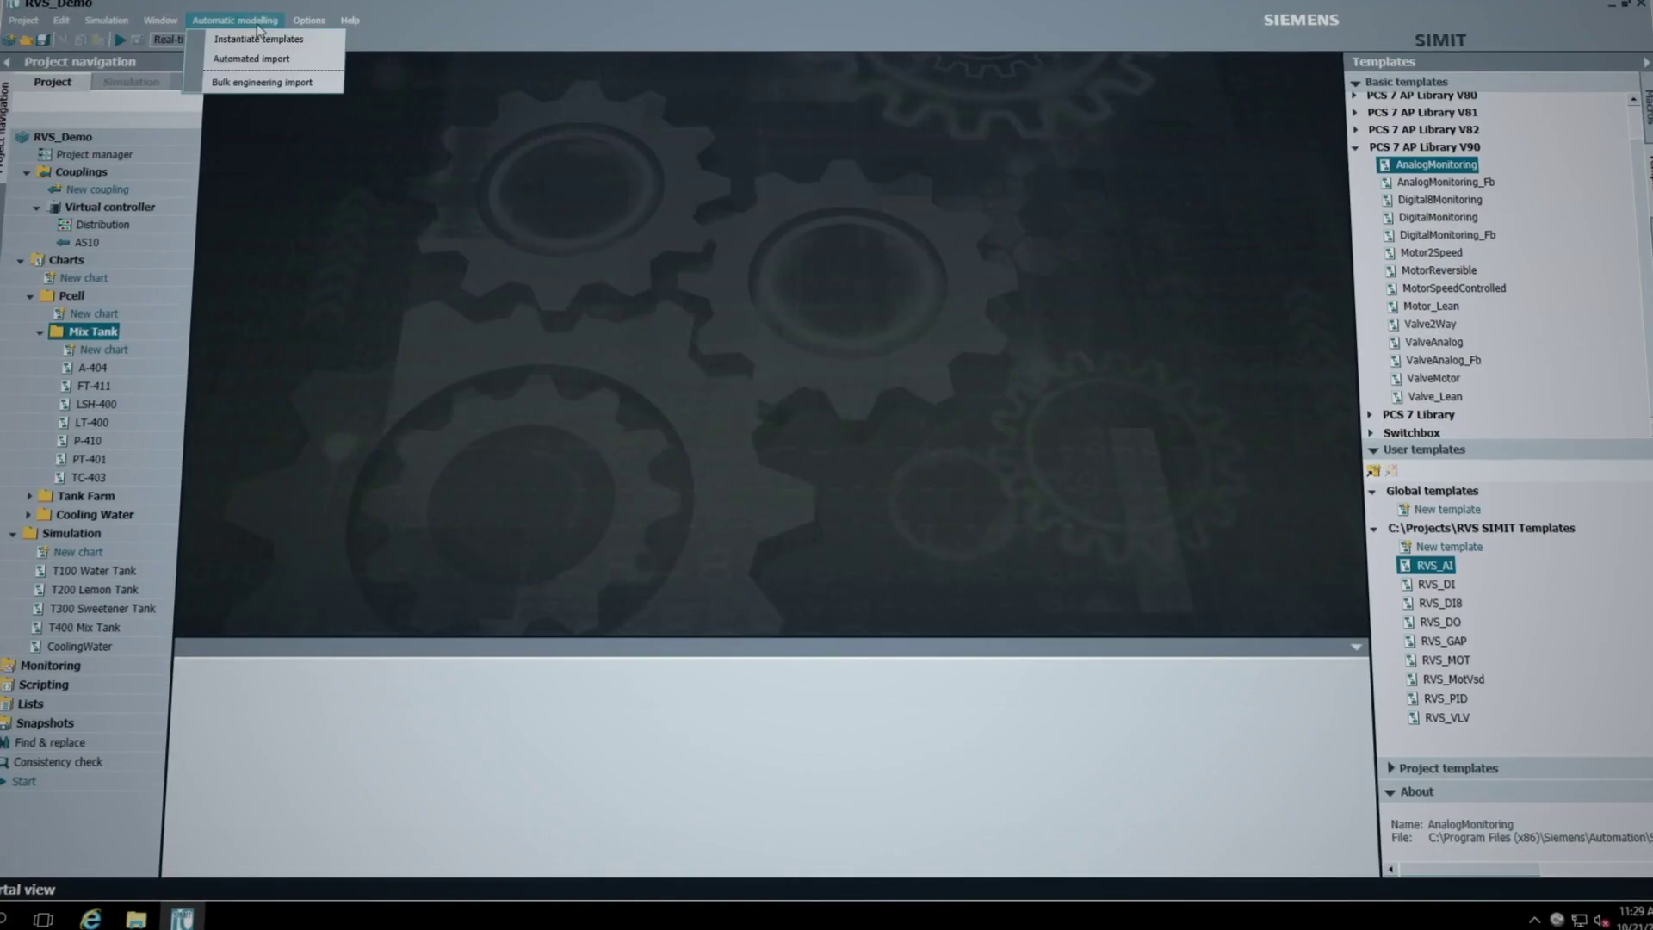
Step: Instantiate templates using RVS Demo Export.XML as import file and the RVS SIMIT Templates folder
click(257, 40)
click(1082, 322)
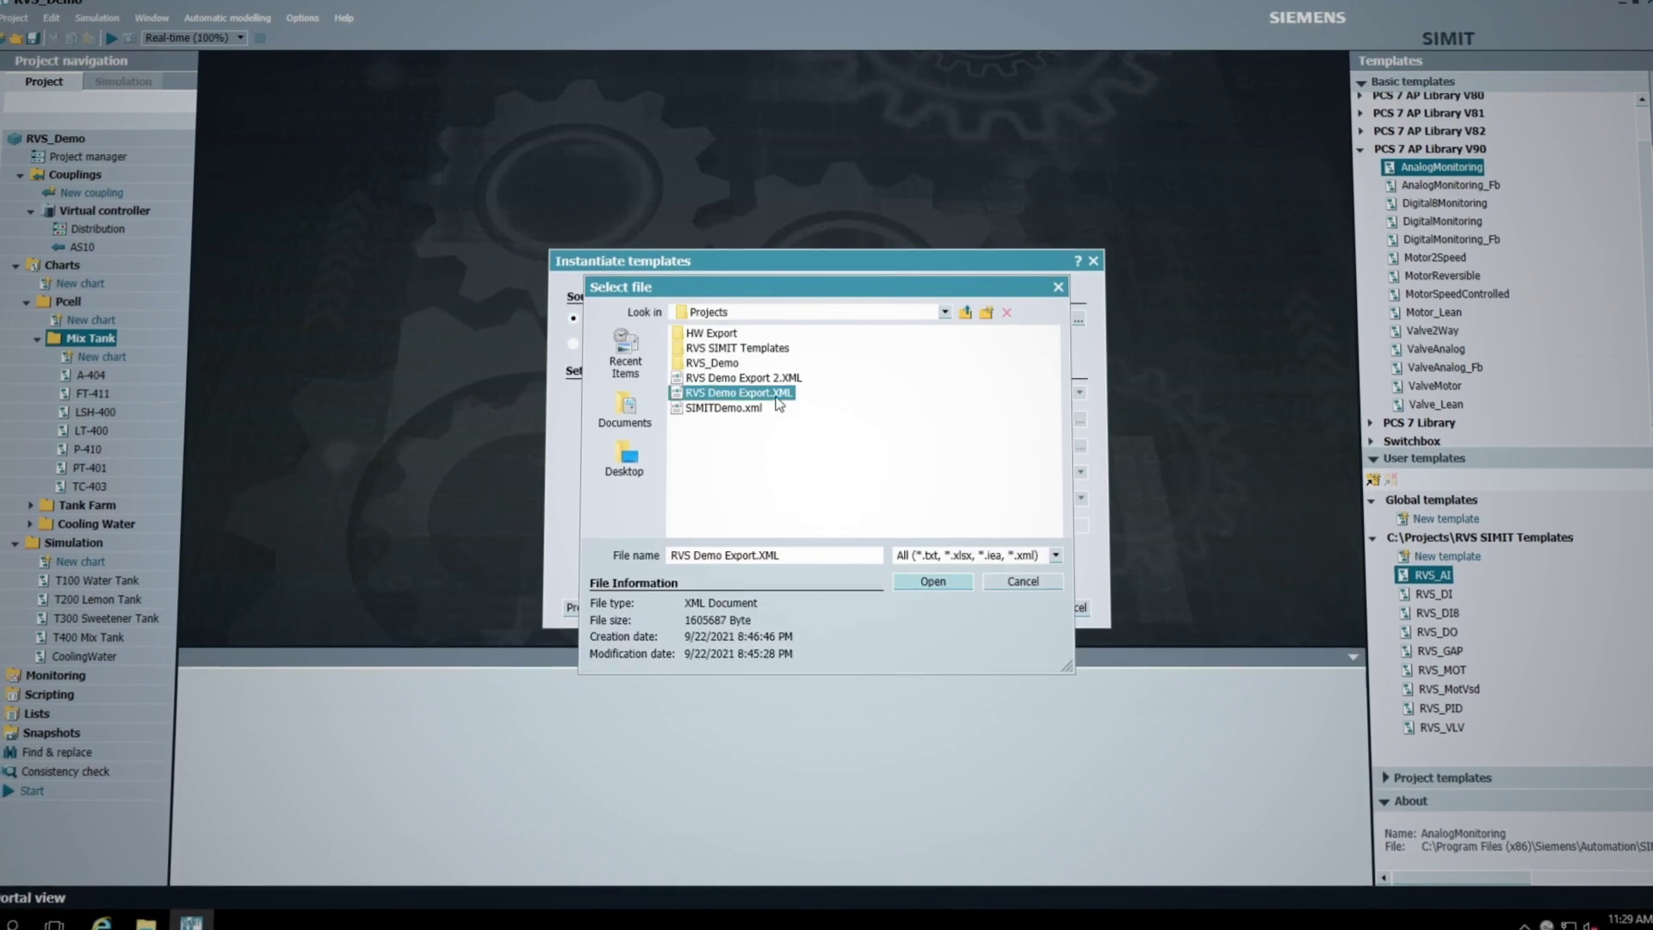
click(934, 580)
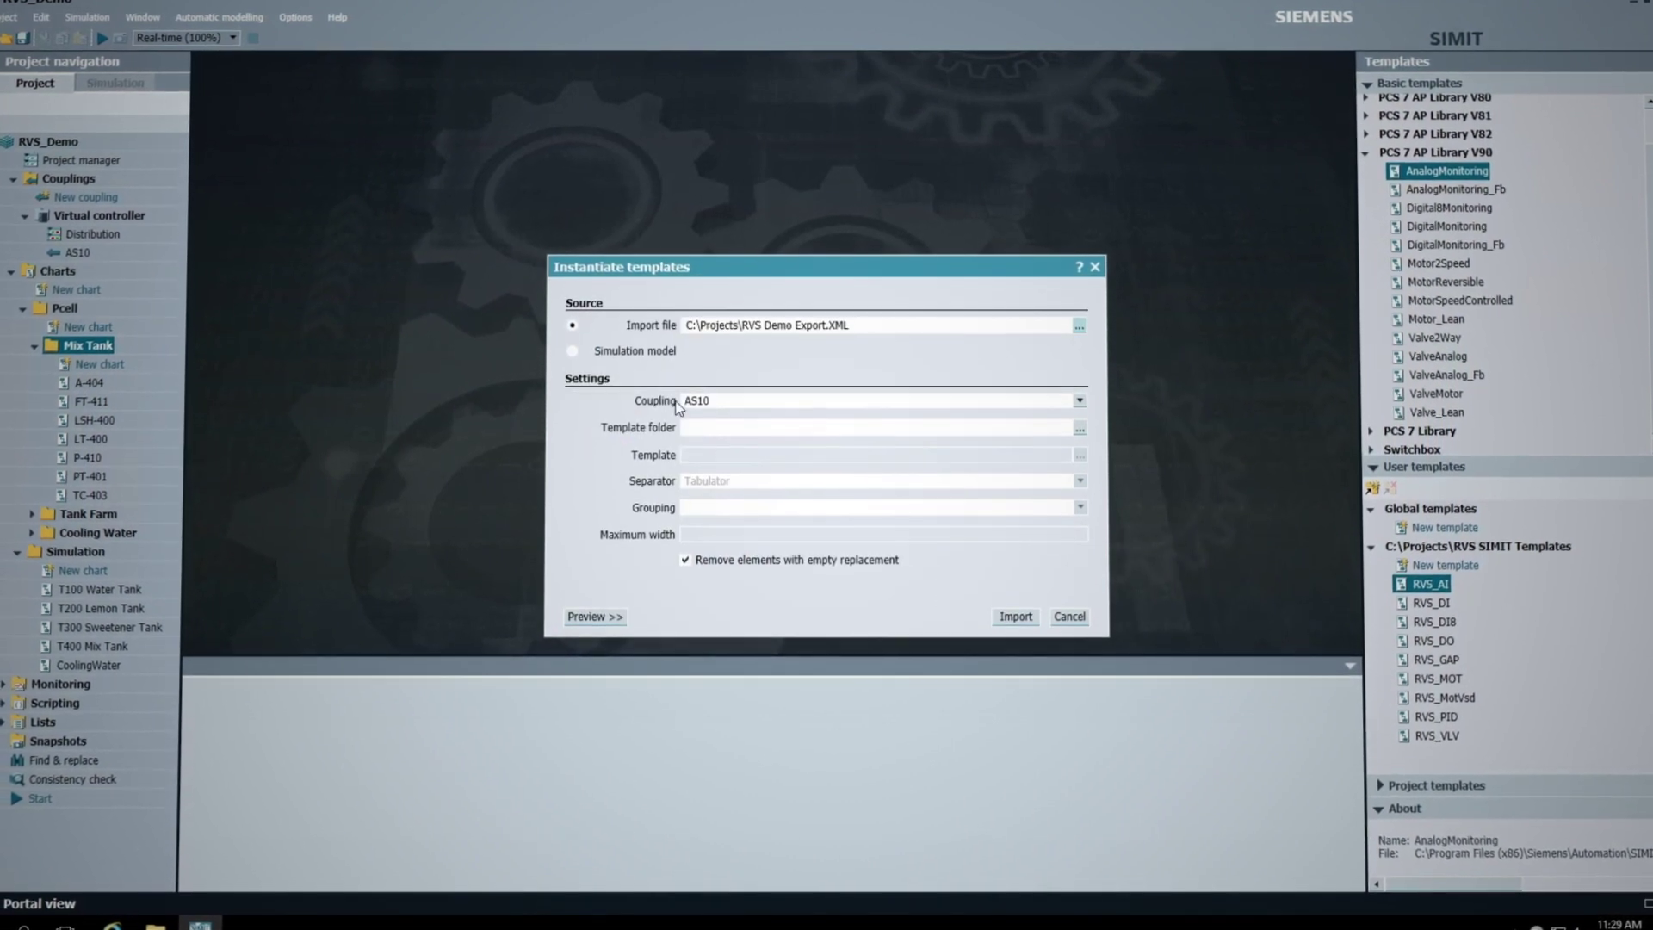
click(1079, 425)
click(736, 362)
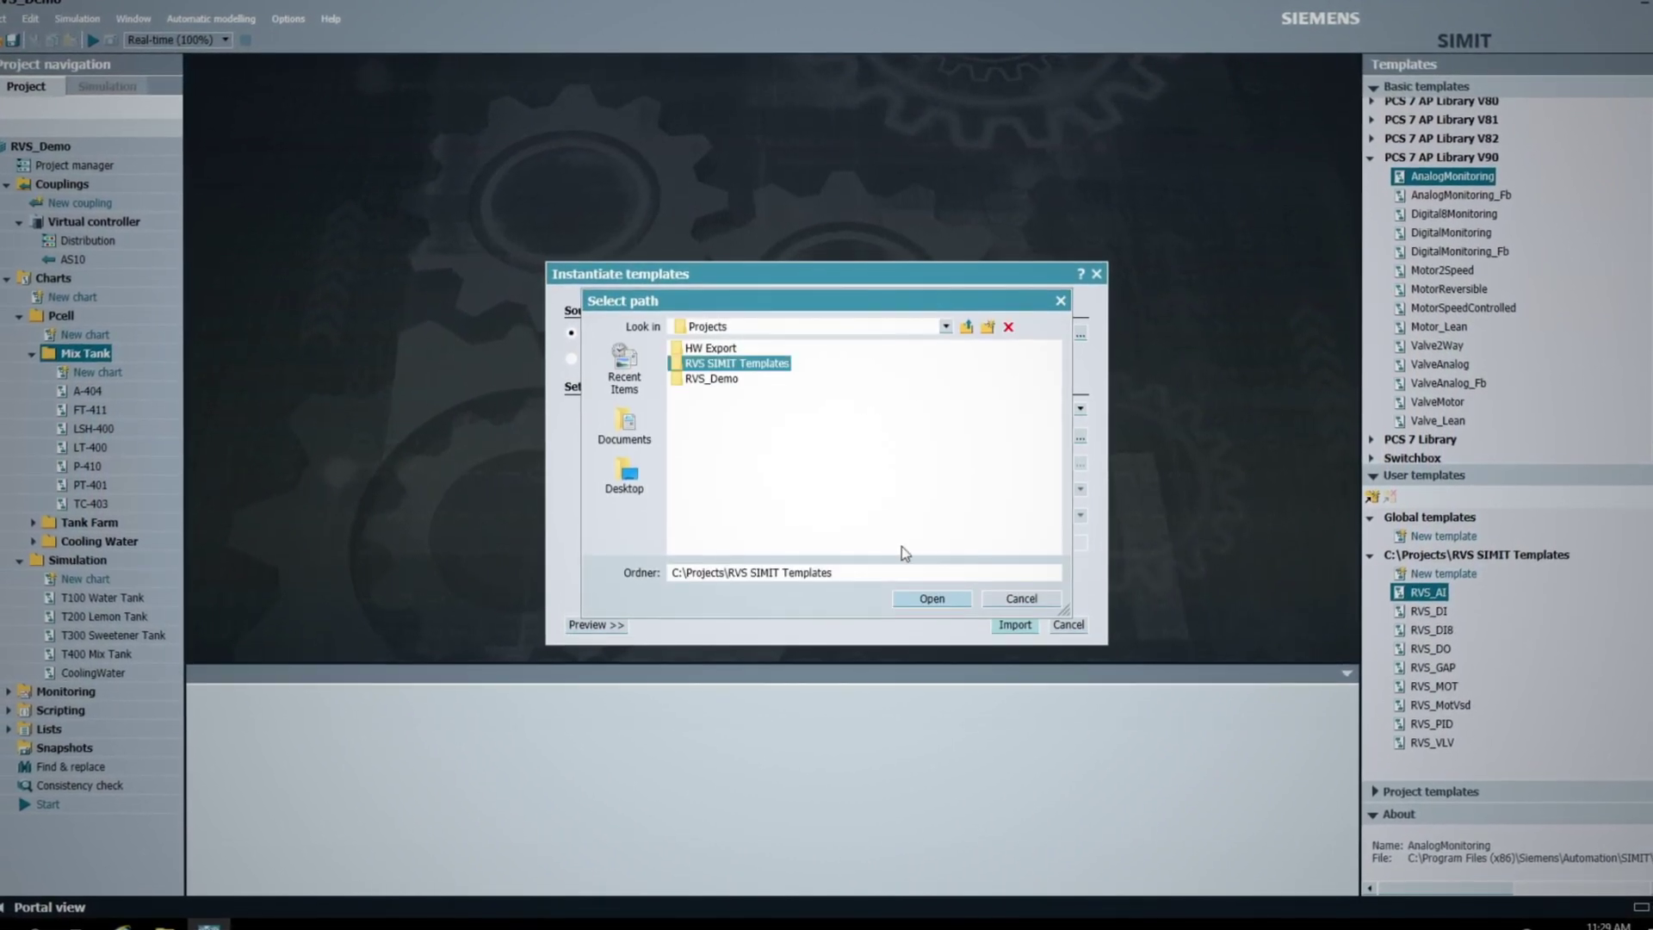
click(931, 595)
drag(807, 280, 797, 126)
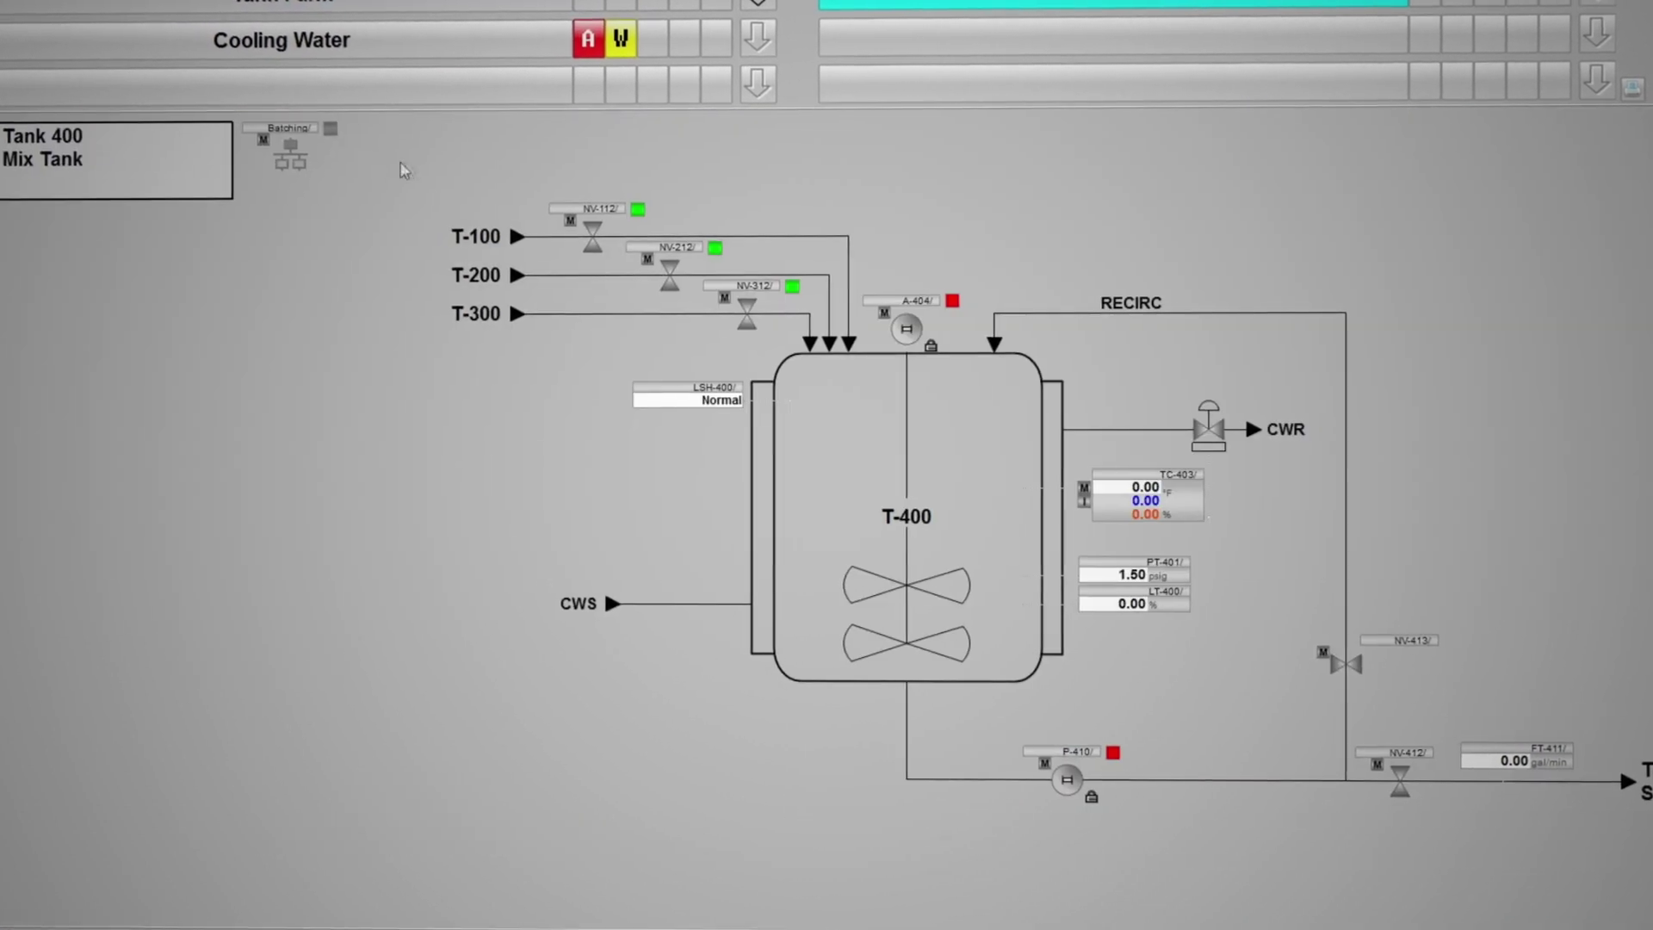
Step: Issue the Open command to valve NV-112 from its faceplate
click(602, 236)
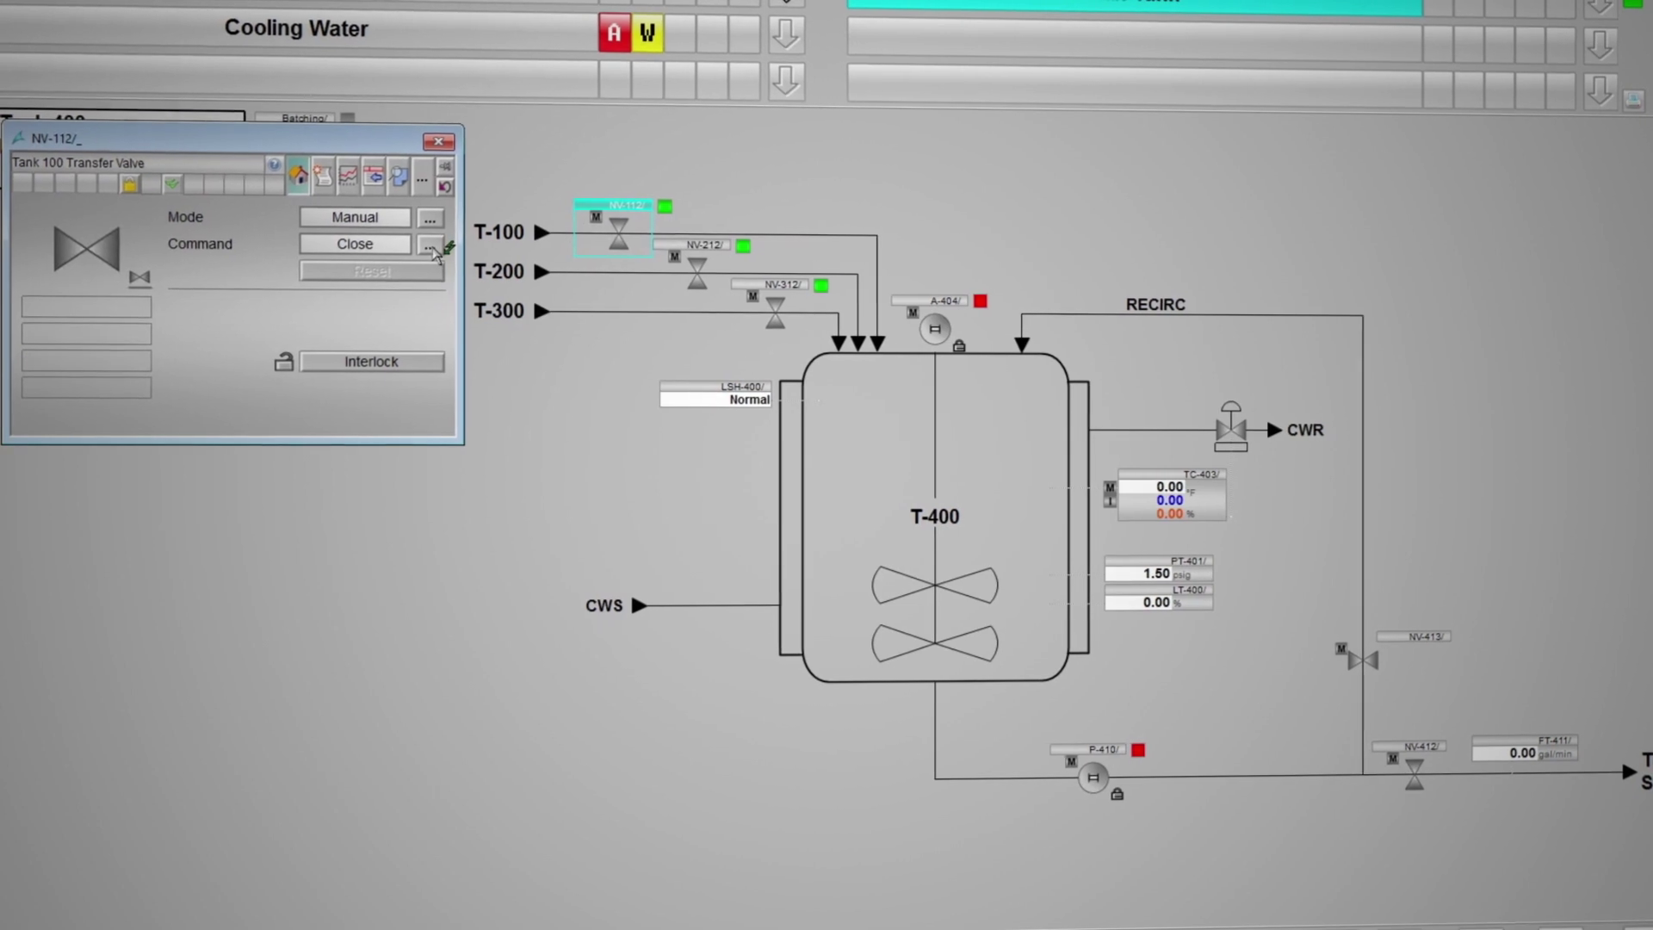
click(435, 241)
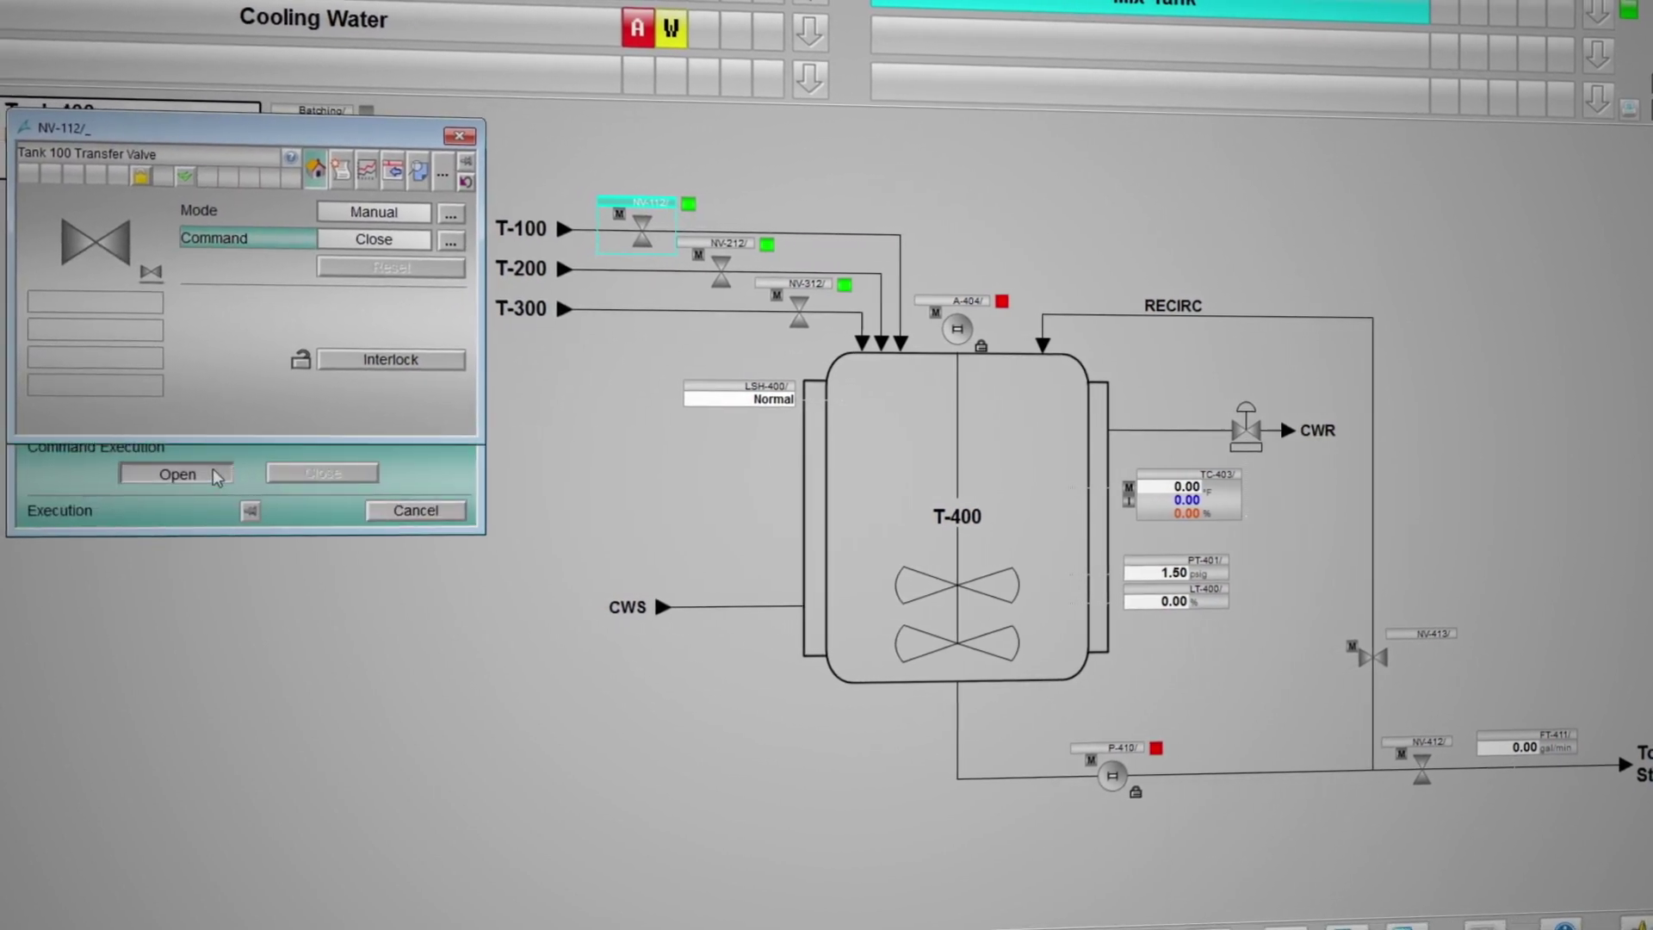
click(217, 478)
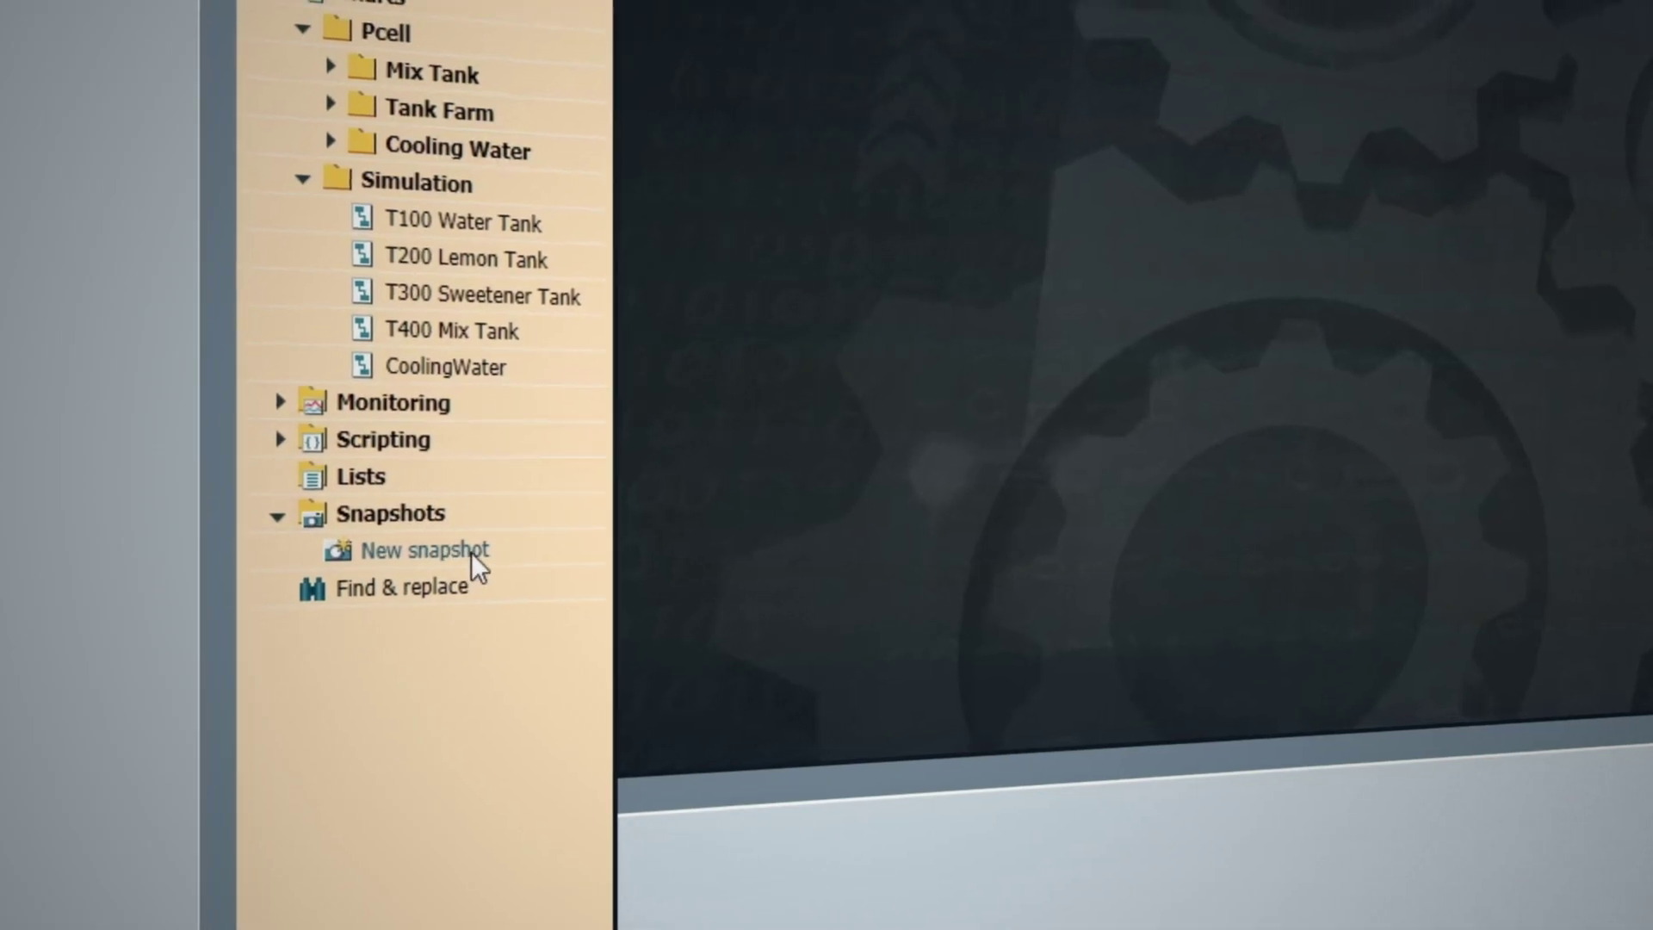
Step: Add a new snapshot under Snapshots in Project navigation
double_click(468, 555)
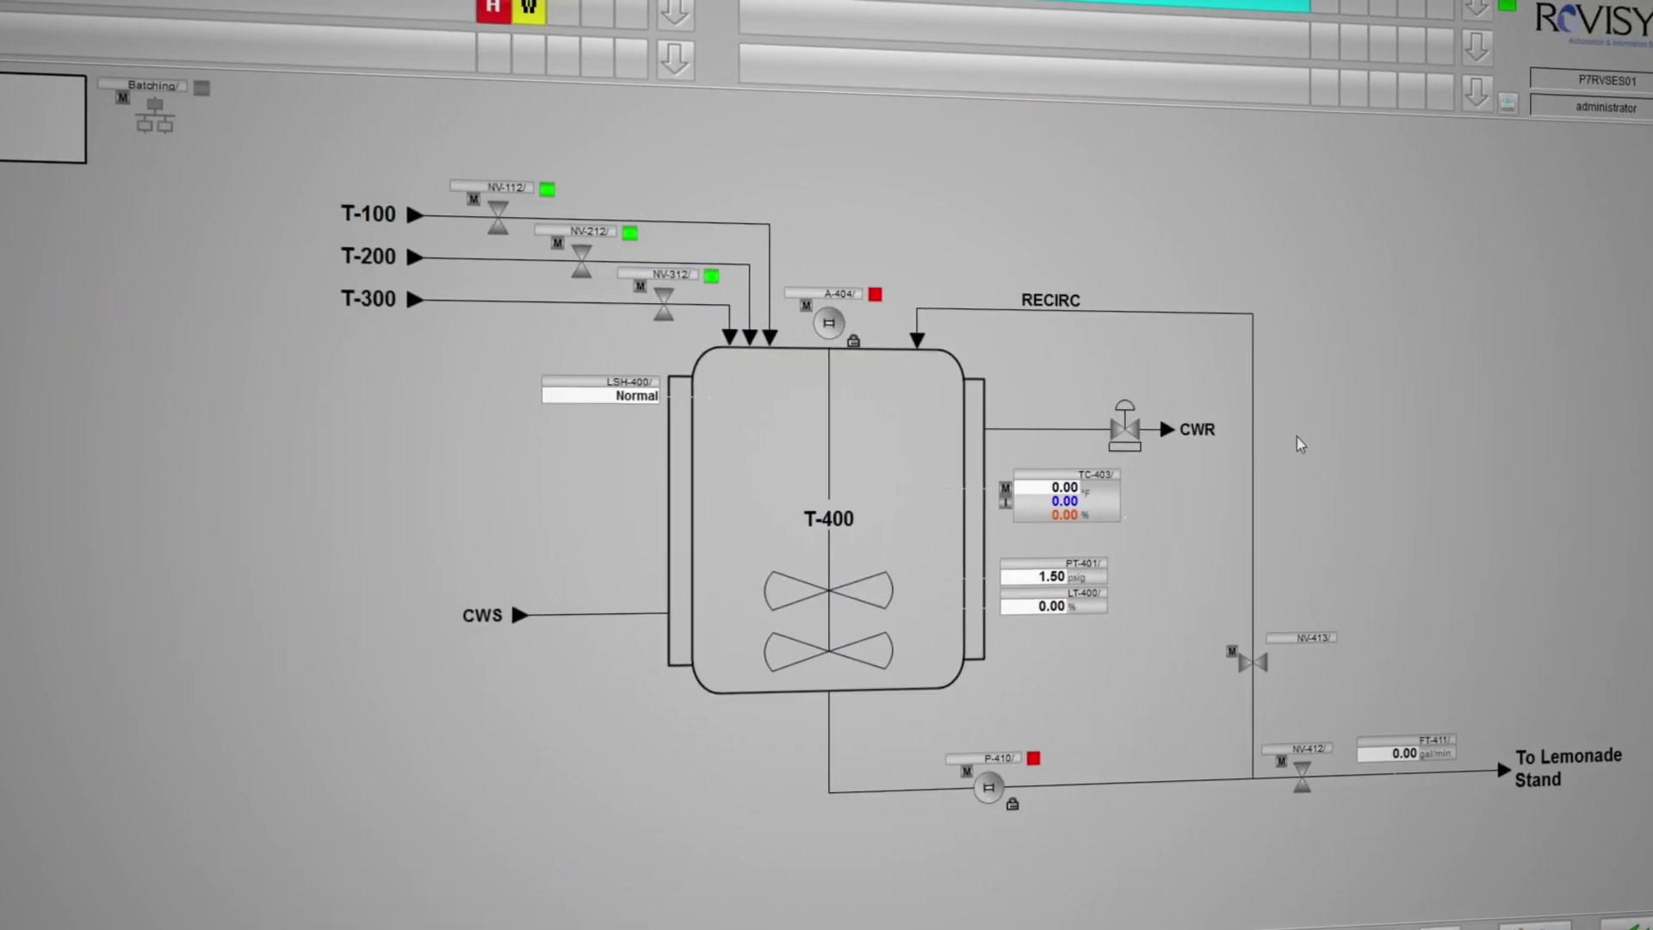
Step: Show valve NV-412's faceplate lower on screen with its operations and monitoring preview
click(1323, 777)
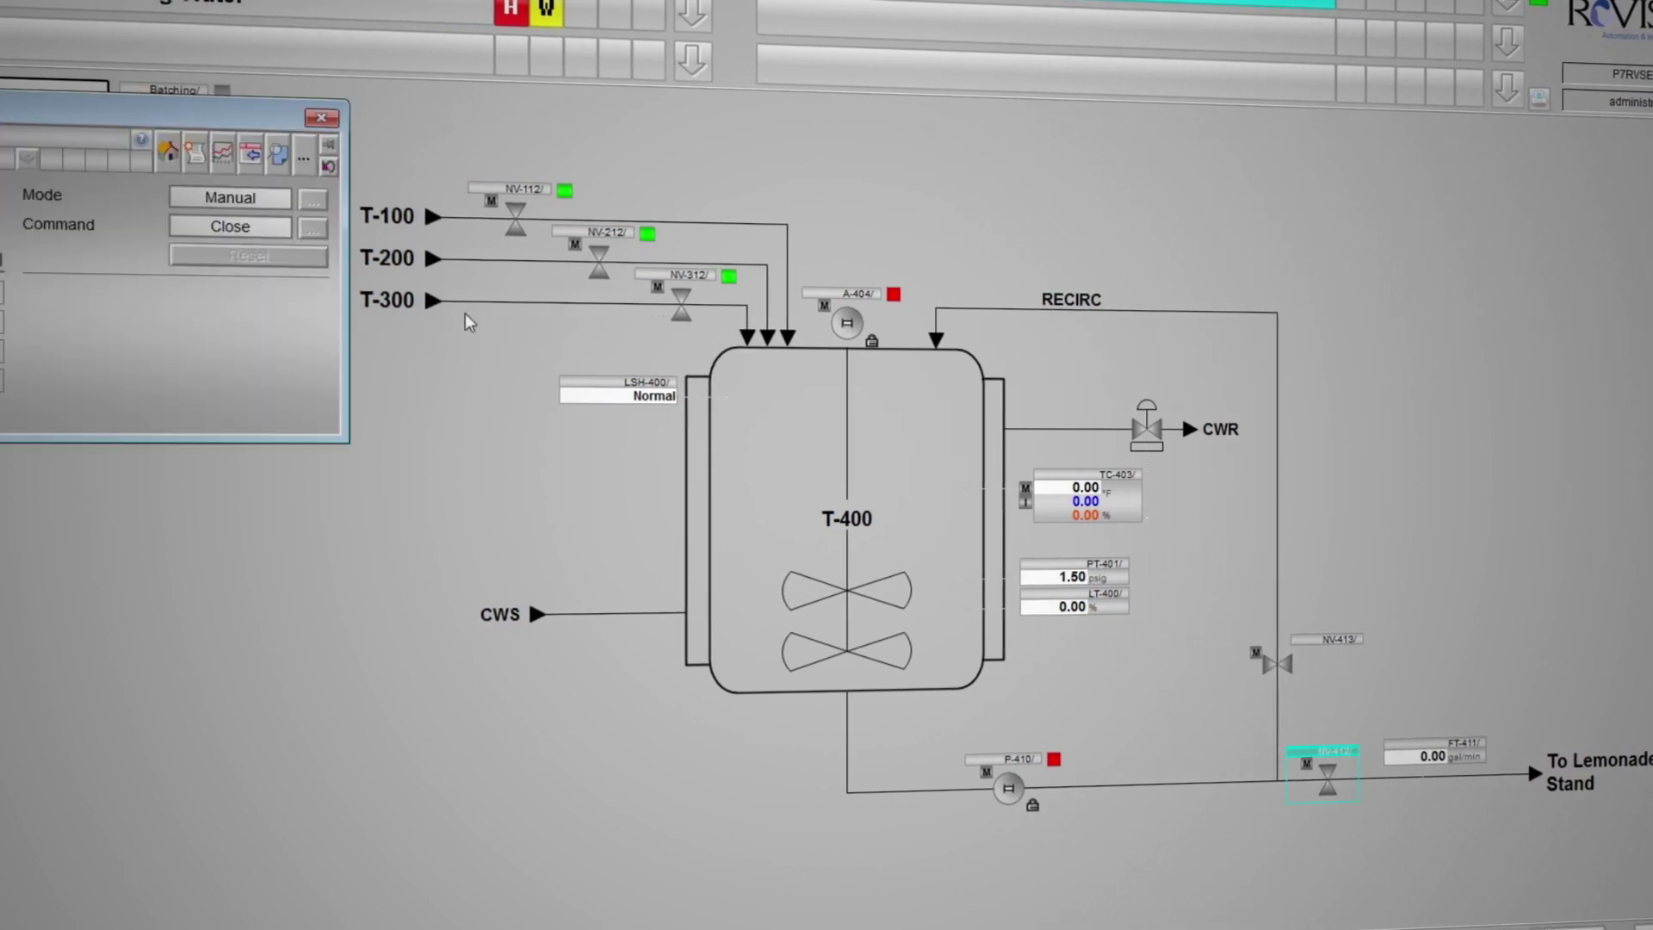
drag(185, 125, 189, 212)
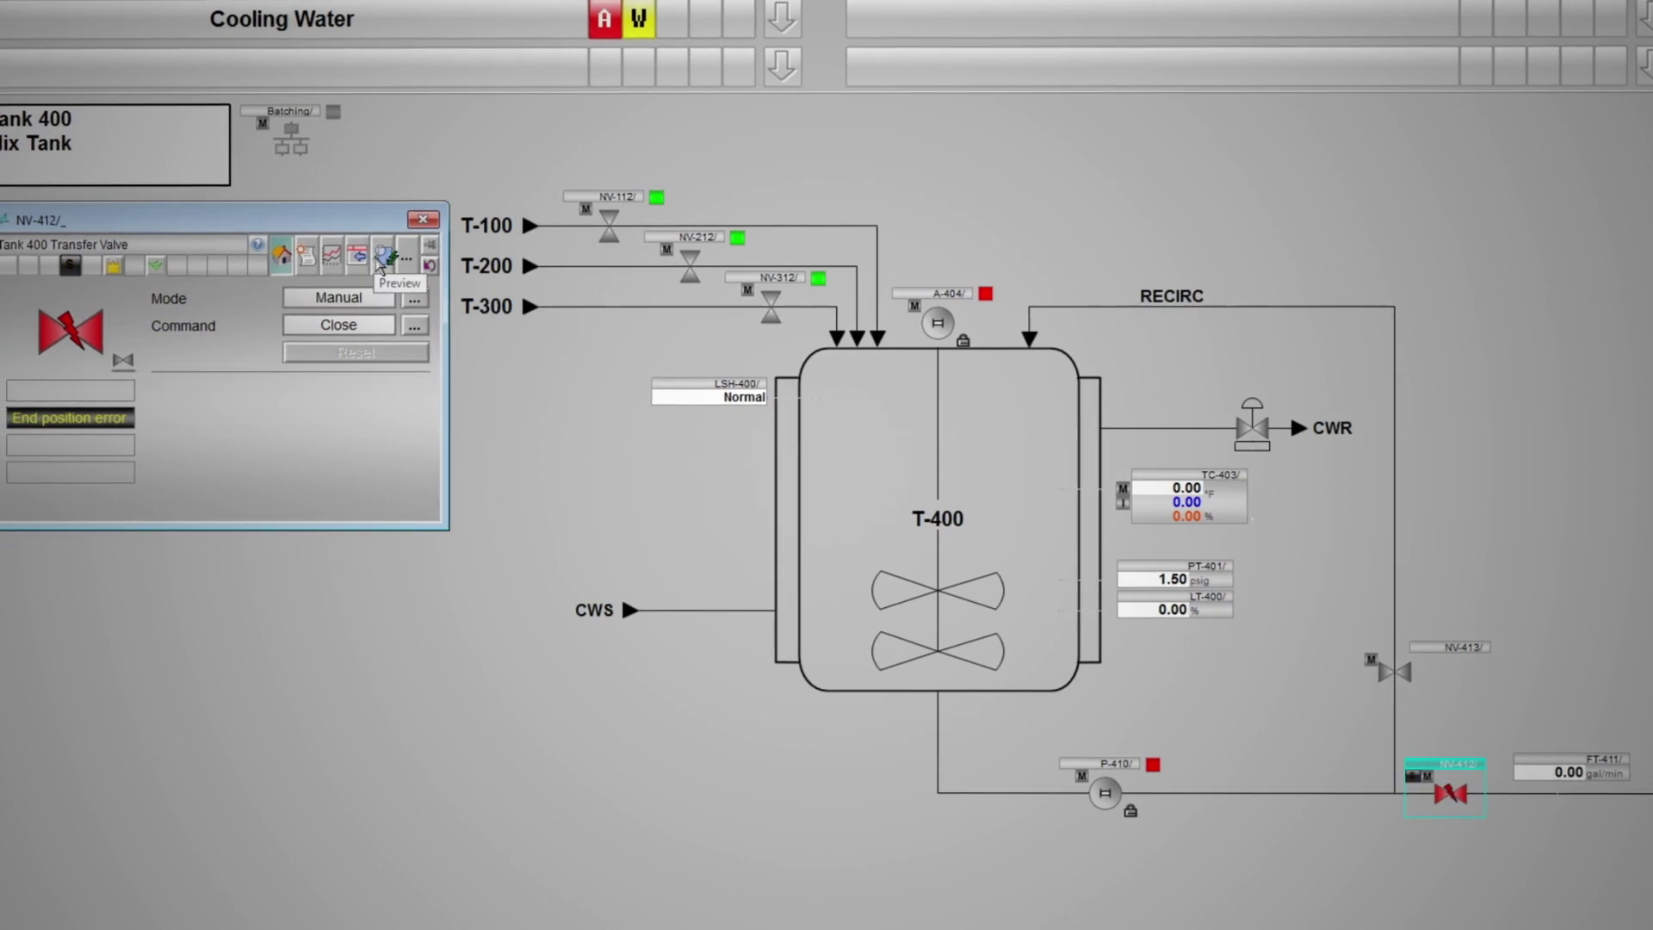
click(383, 259)
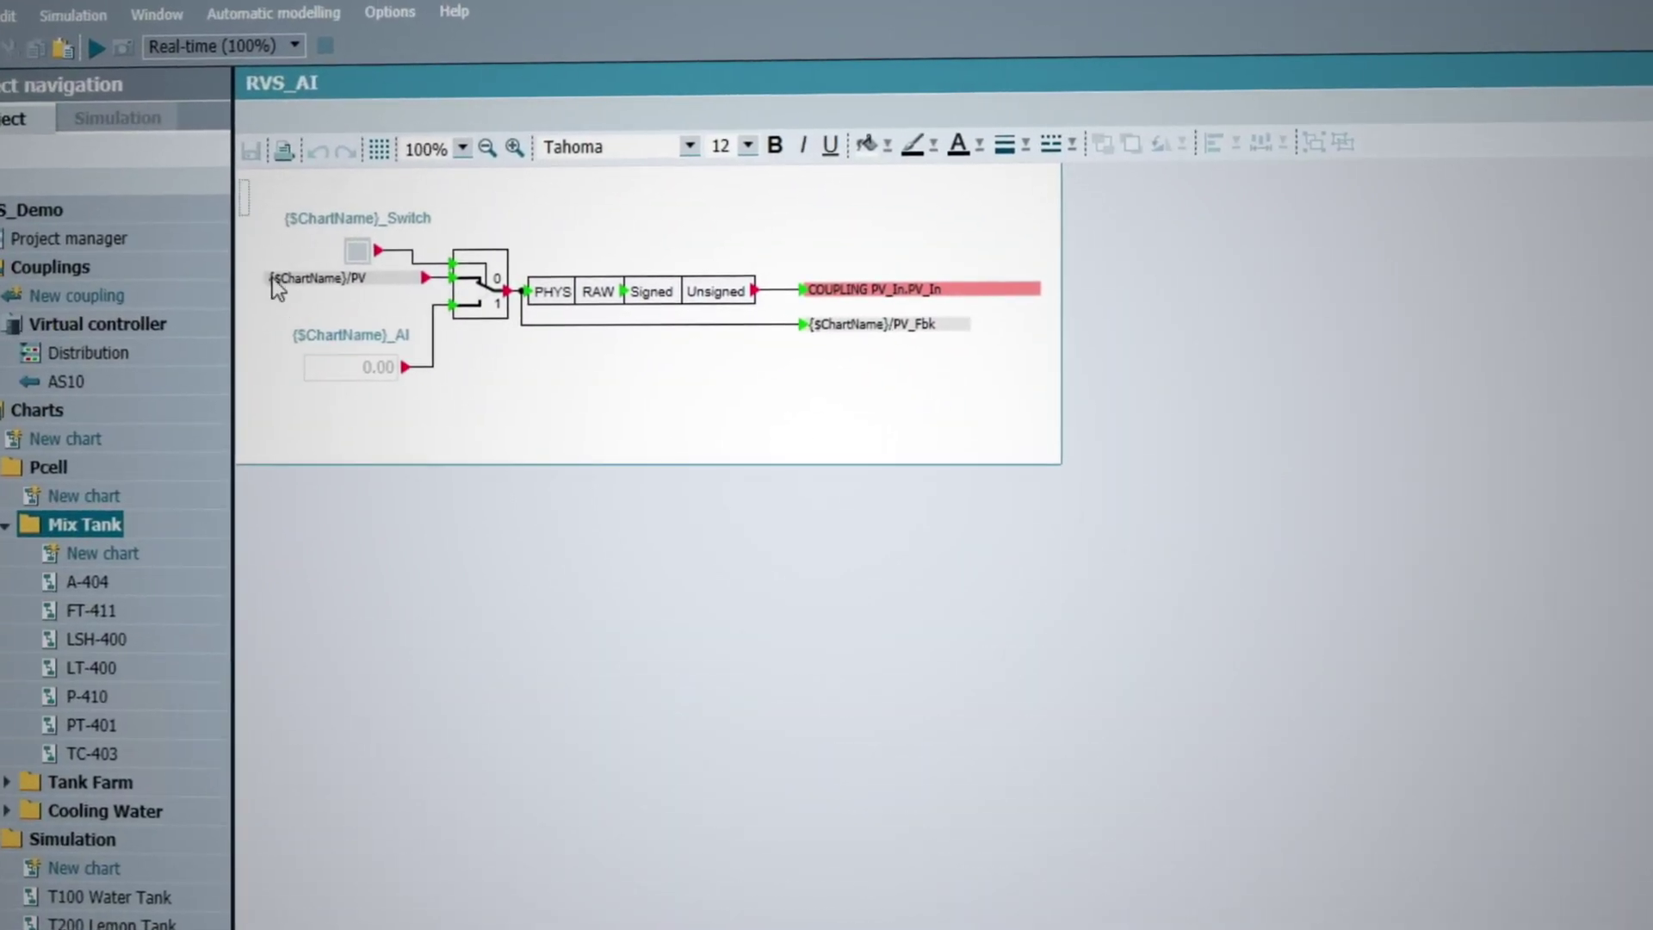
Step: Rubber-band select every block in the RVS_AI chart
drag(273, 278, 1053, 447)
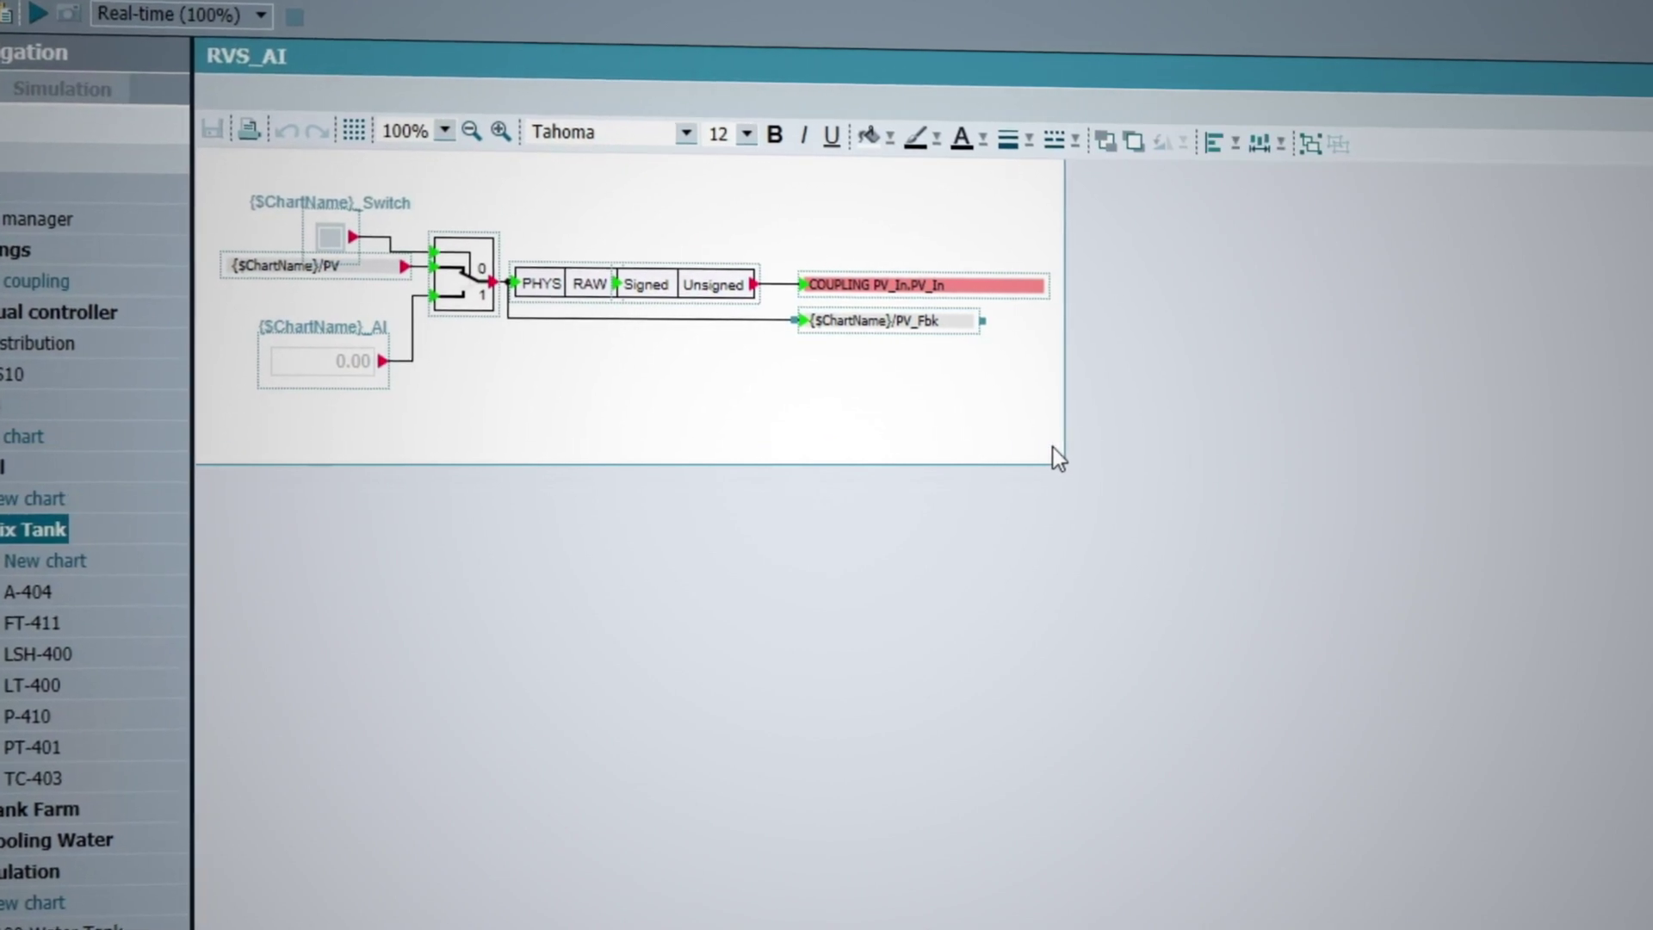